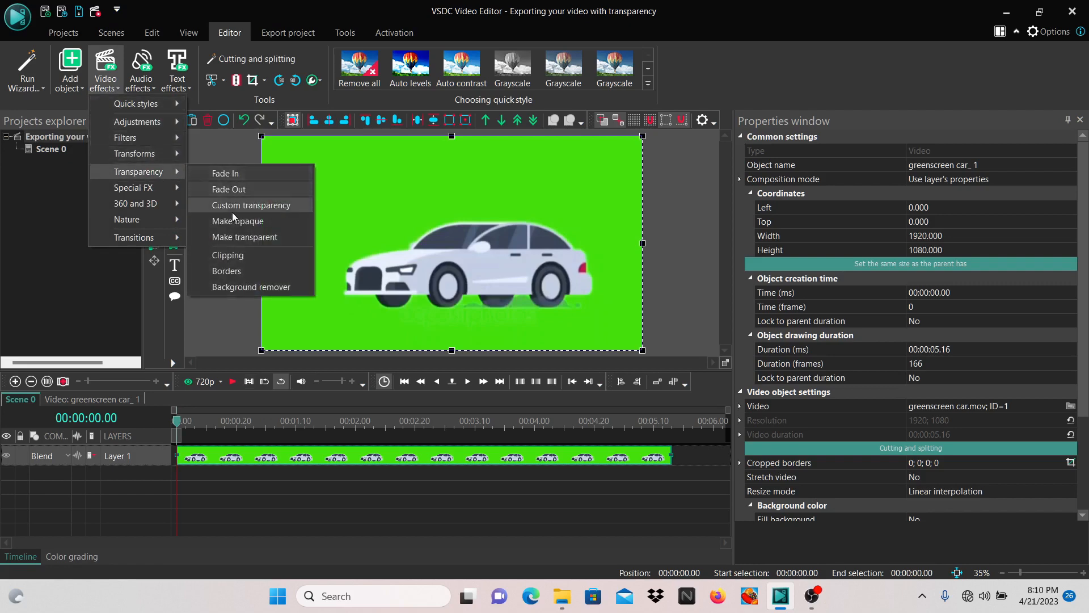
Step: Apply the Background remover effect to the green-screen car video for the whole parent duration, with Hue delta 16 and Max hue delta 23
{"action": "left_click", "coordinate": [242, 287]}
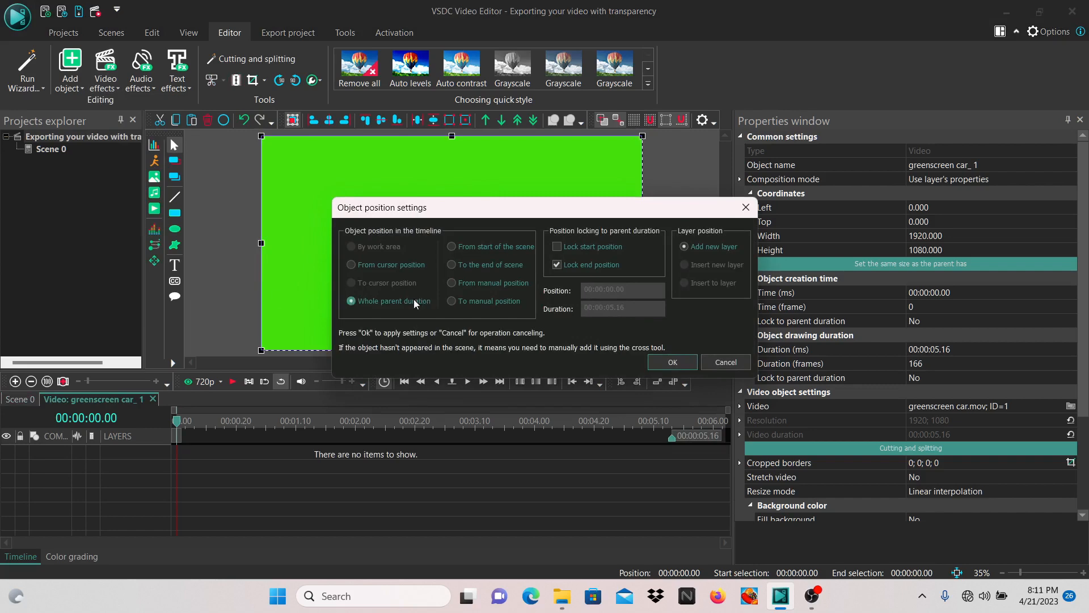
{"action": "left_click", "coordinate": [676, 366]}
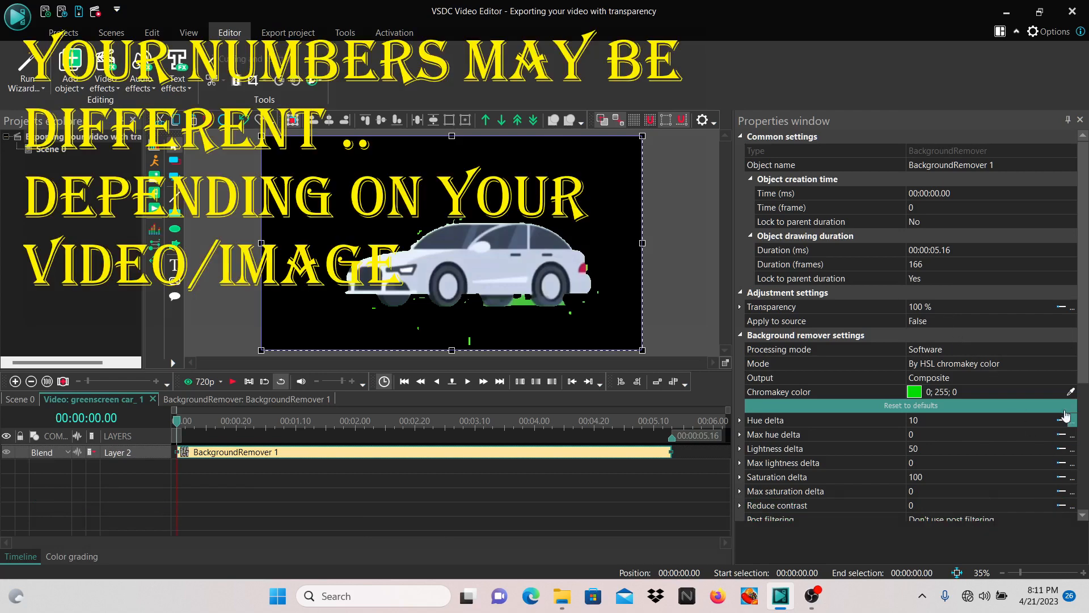
{"action": "left_click", "coordinate": [1049, 420]}
{"action": "left_click", "coordinate": [1050, 418]}
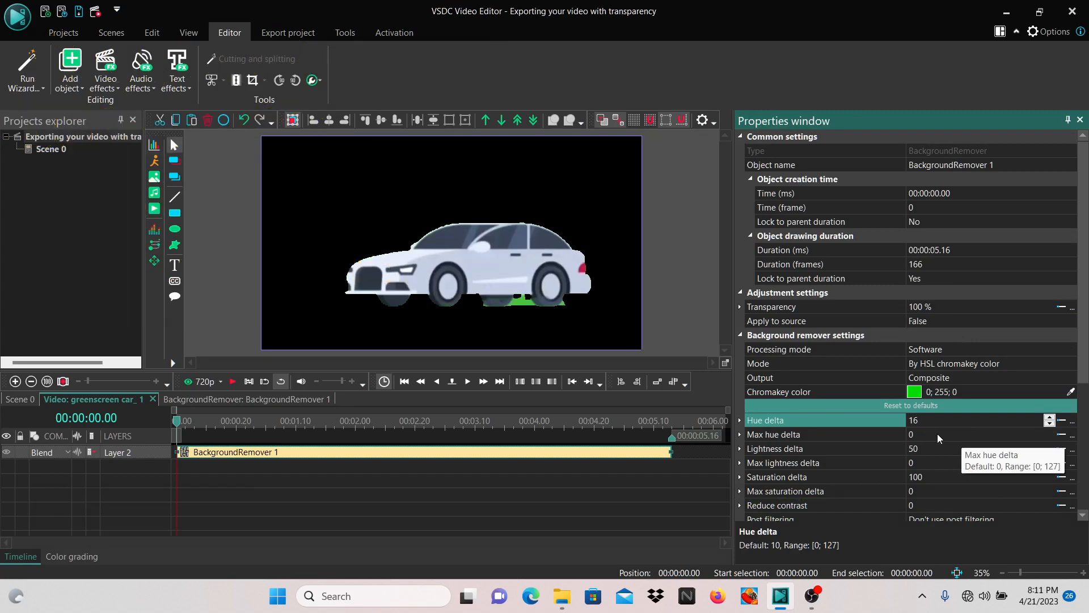
{"action": "left_click", "coordinate": [1050, 432]}
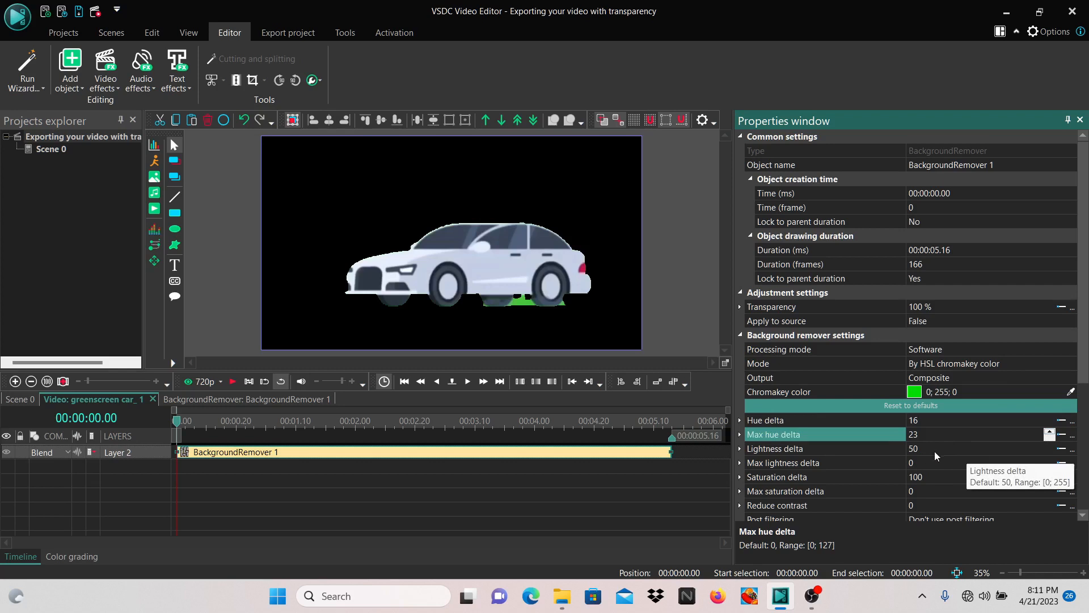
Step: Set the background remover's Lightness delta and Max lightness delta both to 88
{"action": "left_click", "coordinate": [1048, 447]}
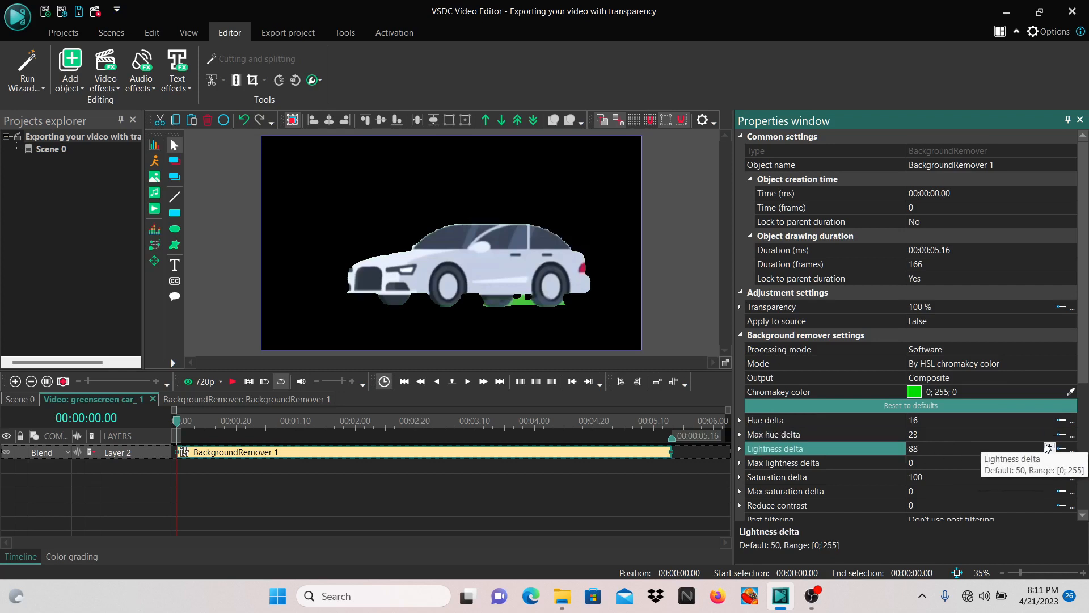
{"action": "left_click", "coordinate": [881, 464]}
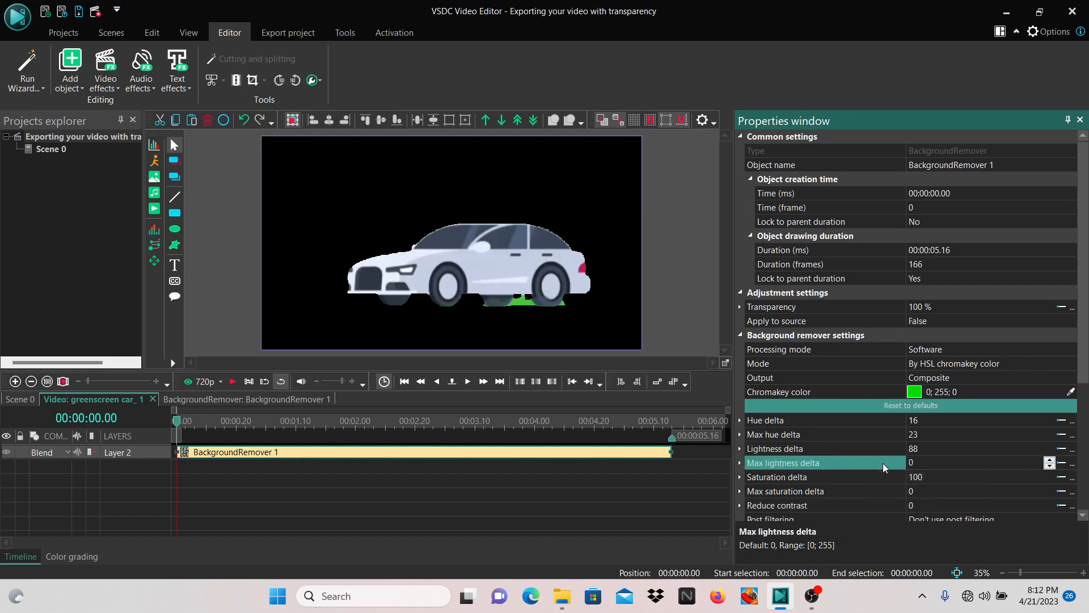
{"action": "left_click", "coordinate": [1049, 462]}
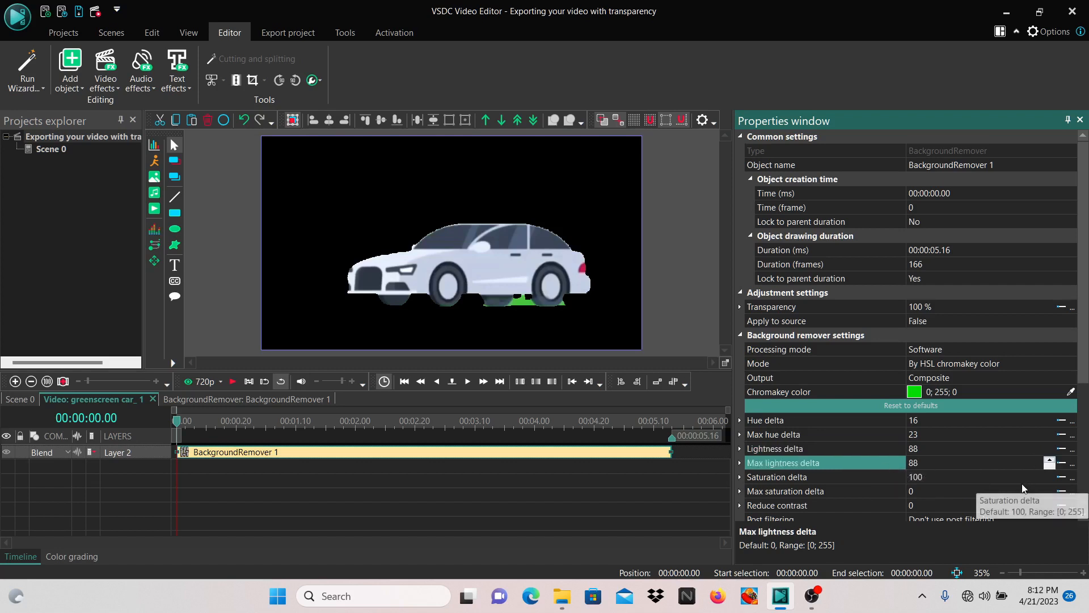
Step: Set the background remover's Saturation delta to 177, Max saturation delta to 117 and Reduce contrast to 12
{"action": "left_click", "coordinate": [1038, 478]}
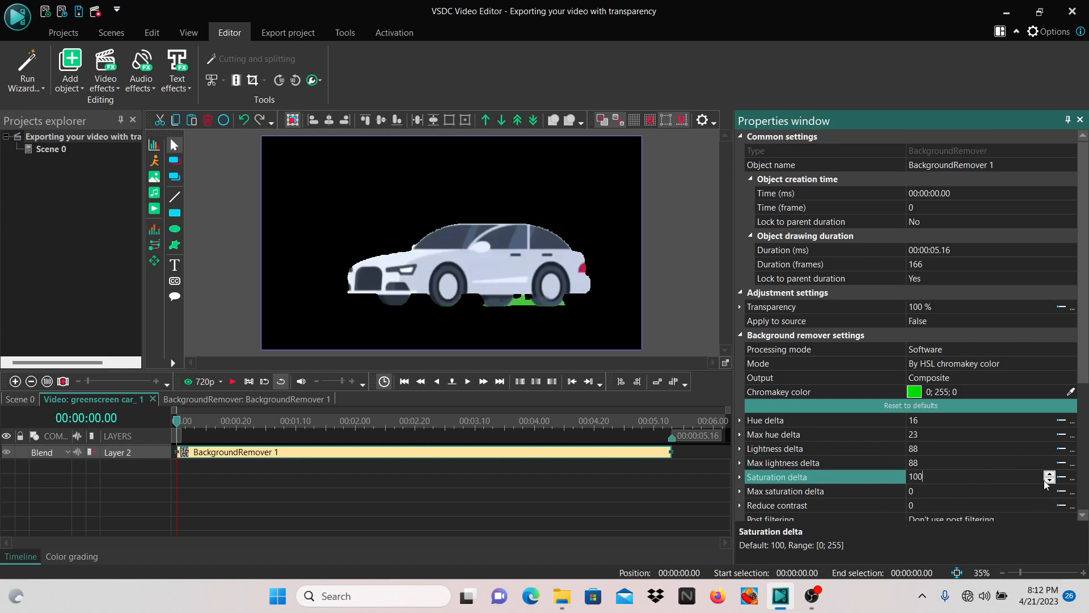
{"action": "type", "text": "177"}
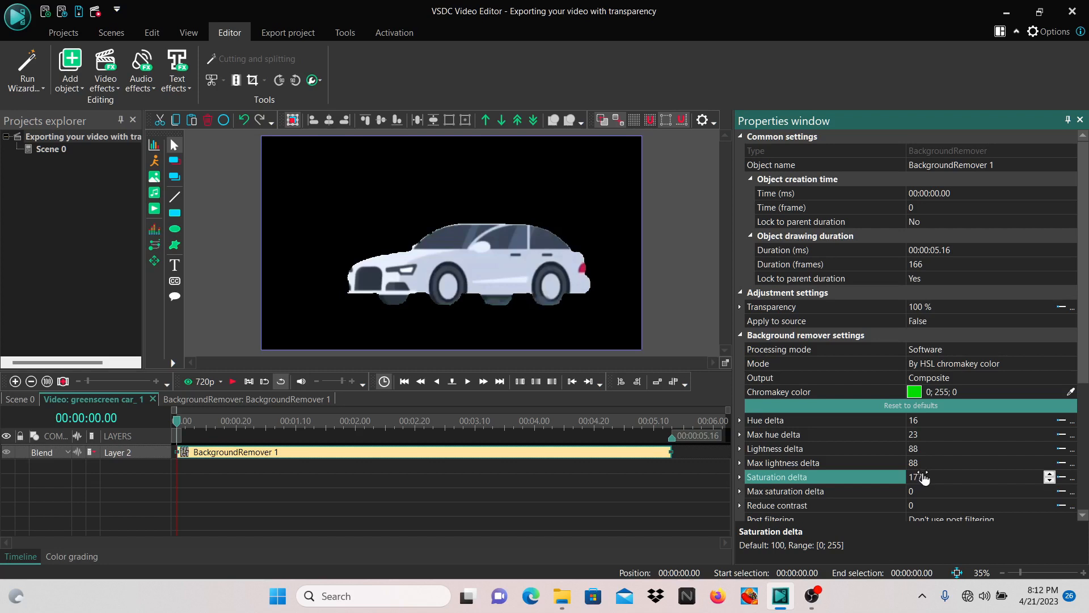
{"action": "left_click", "coordinate": [923, 492]}
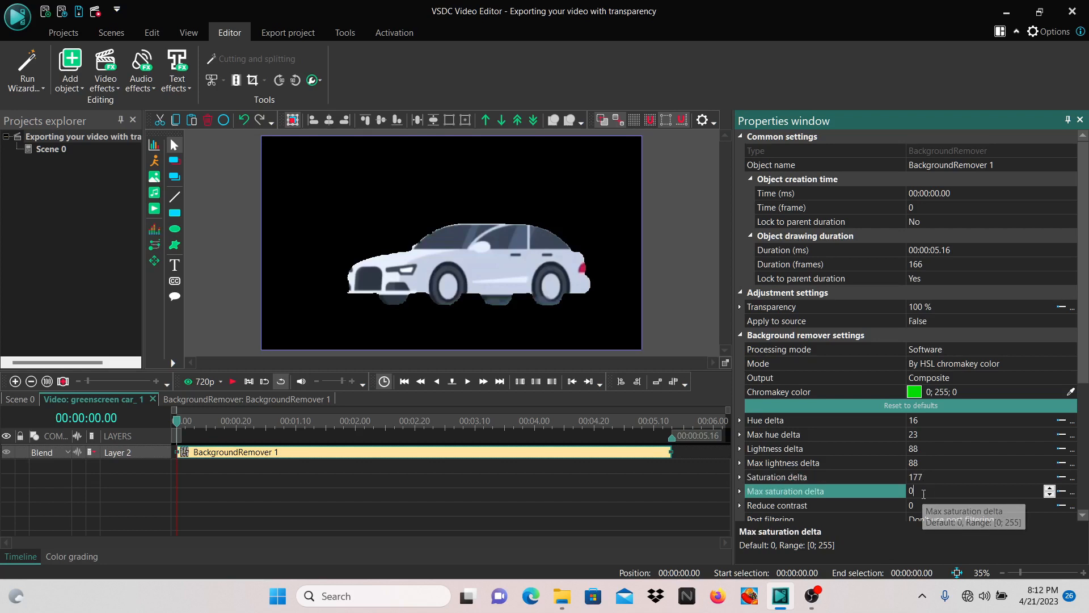
{"action": "key", "text": "BackSpace"}
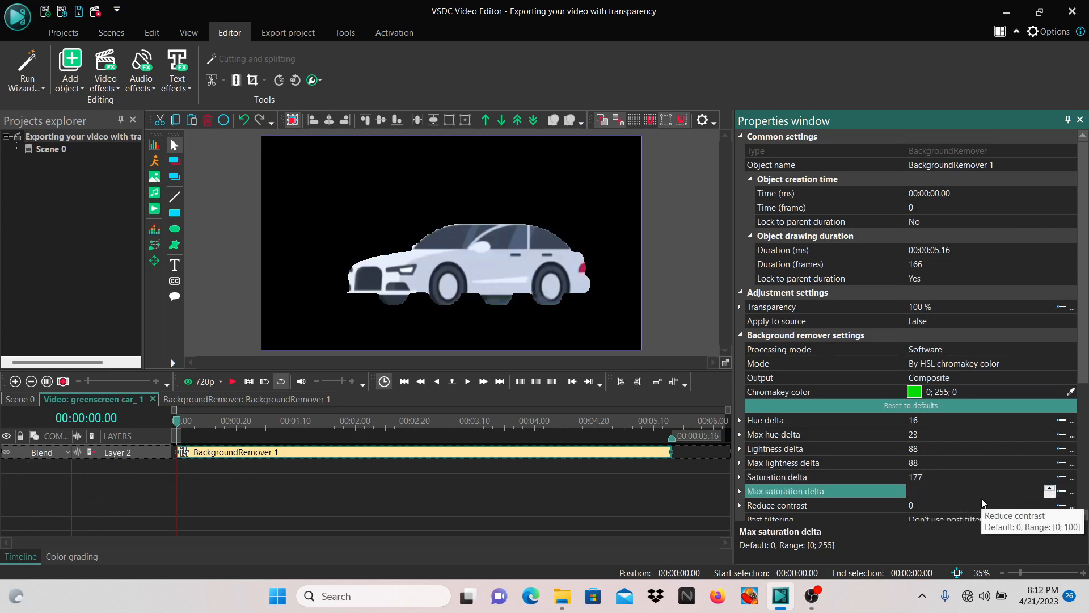
{"action": "type", "text": "117"}
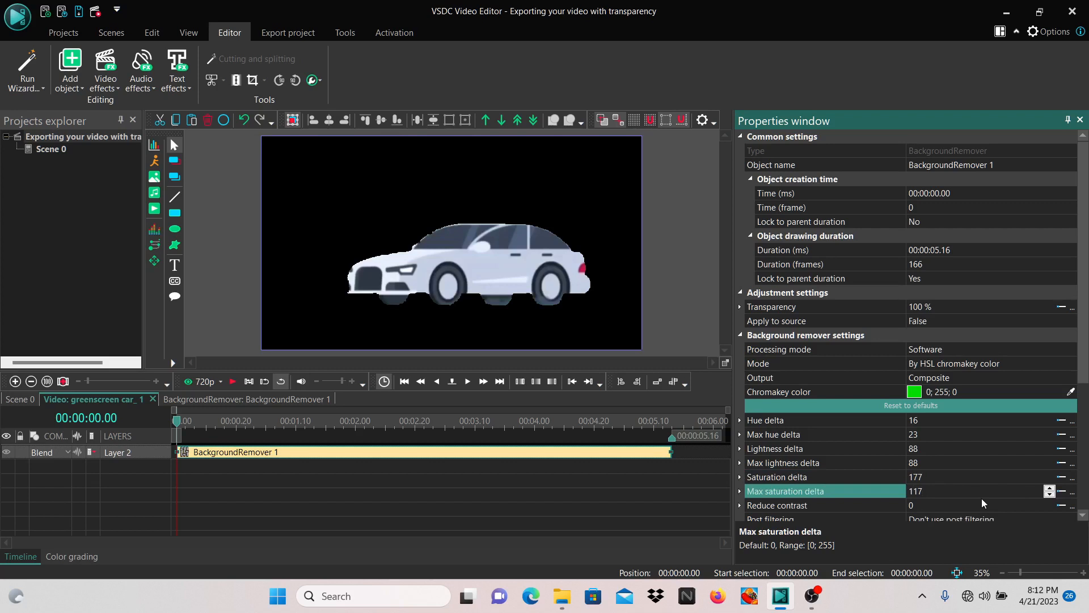
{"action": "left_click", "coordinate": [1047, 504]}
{"action": "left_click", "coordinate": [1051, 507]}
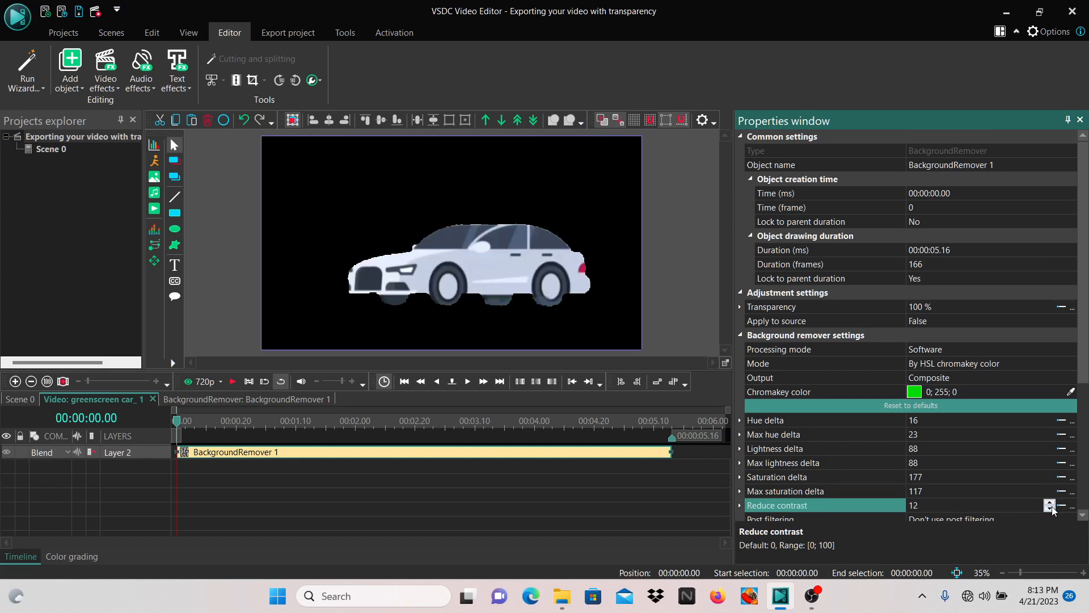
Step: Make Scene 0's background transparent by setting Use project color to No and the background opacity level to 0
{"action": "double_click", "coordinate": [50, 149]}
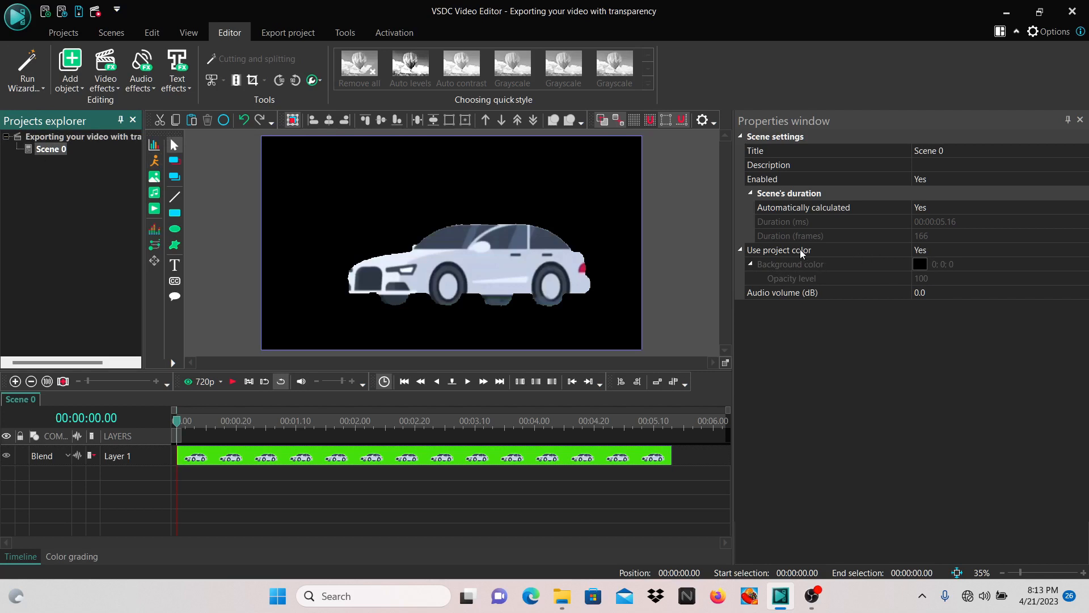
{"action": "left_click", "coordinate": [971, 252]}
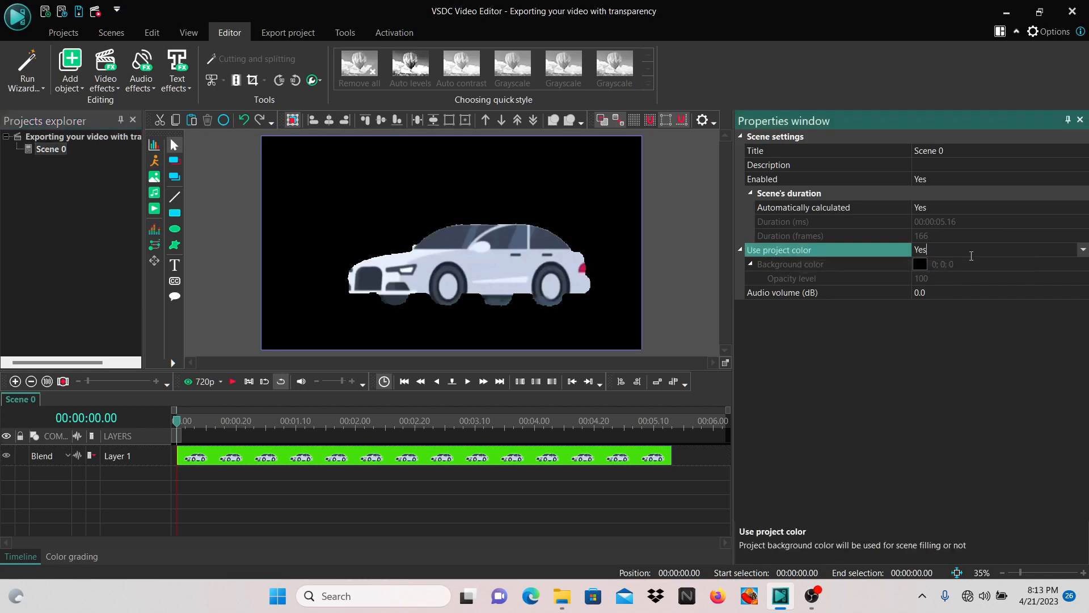
{"action": "left_click", "coordinate": [1083, 250]}
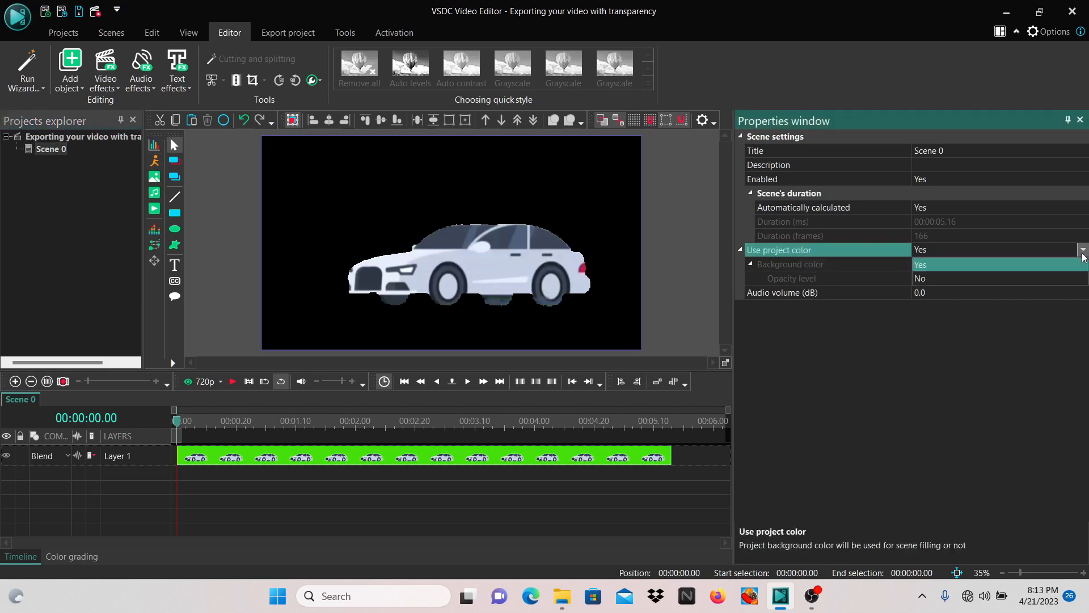
{"action": "left_click", "coordinate": [1057, 282]}
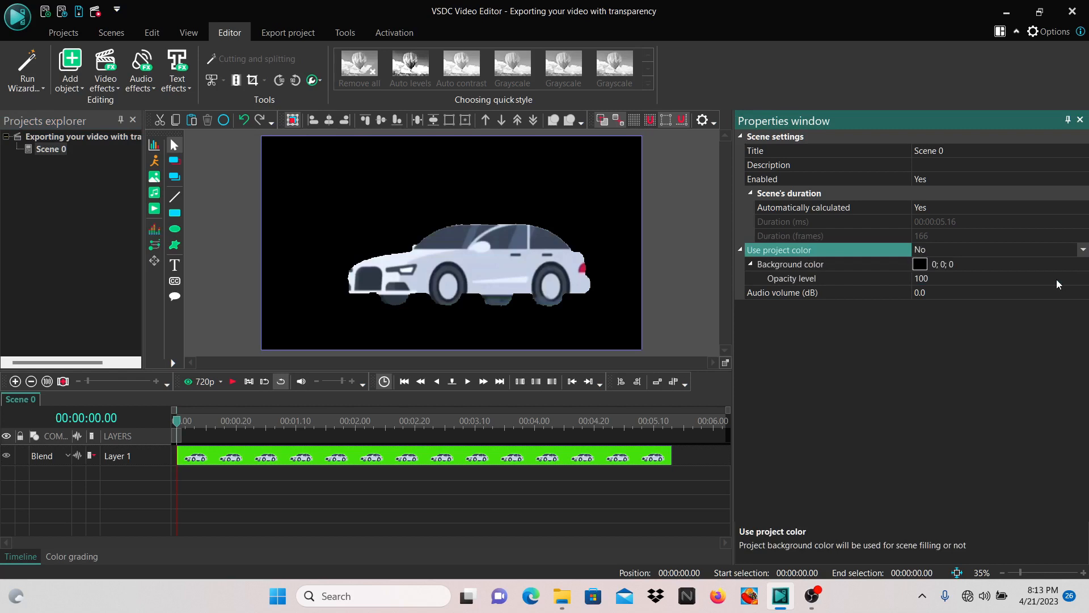
{"action": "left_click", "coordinate": [937, 278]}
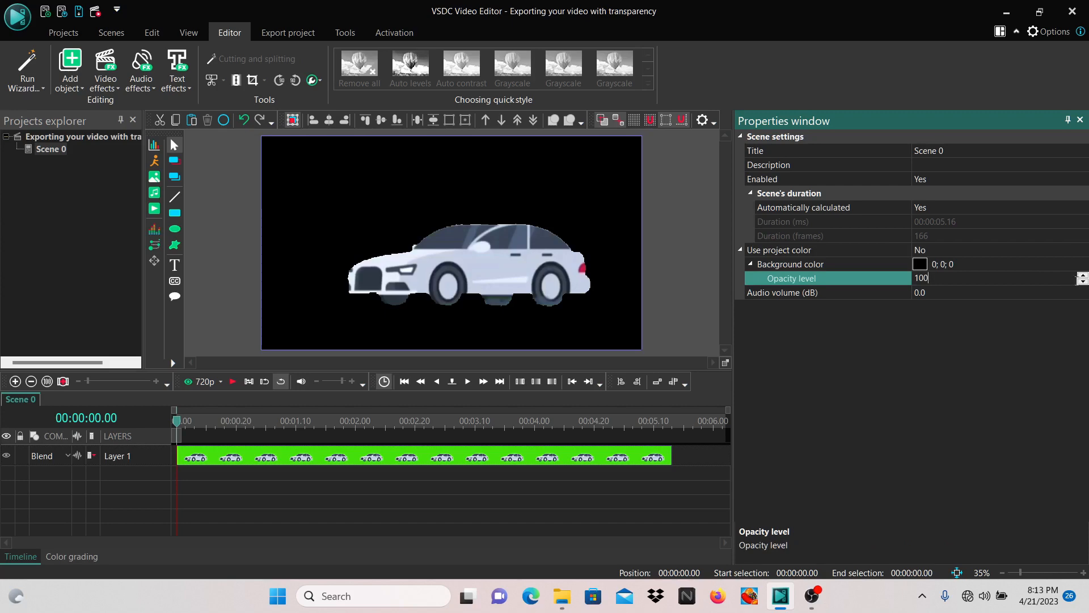
{"action": "left_click", "coordinate": [1082, 282]}
{"action": "left_click", "coordinate": [1082, 282]}
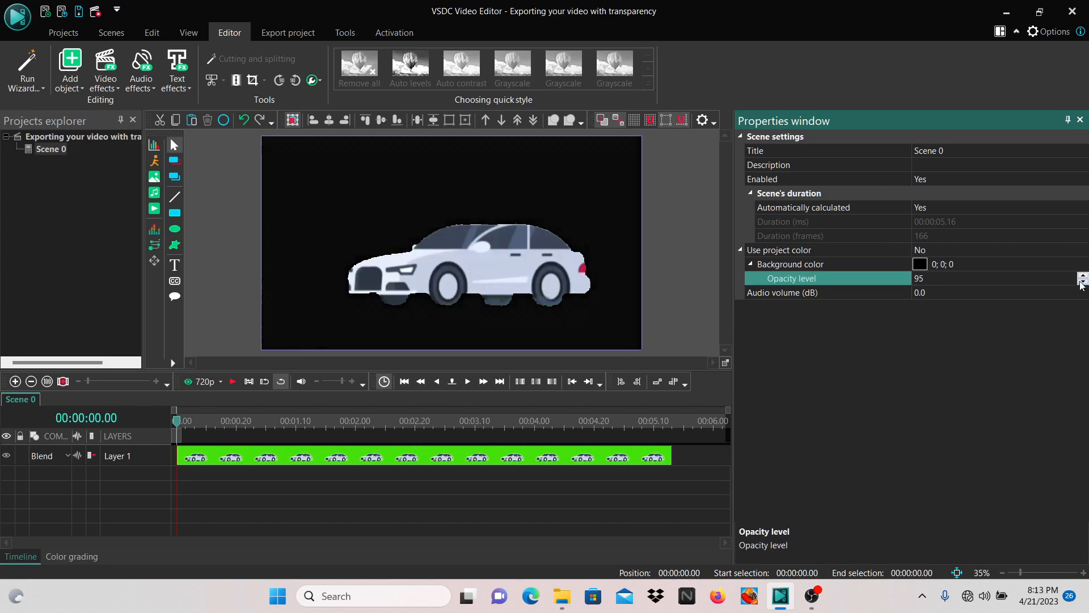
{"action": "left_click", "coordinate": [1082, 282]}
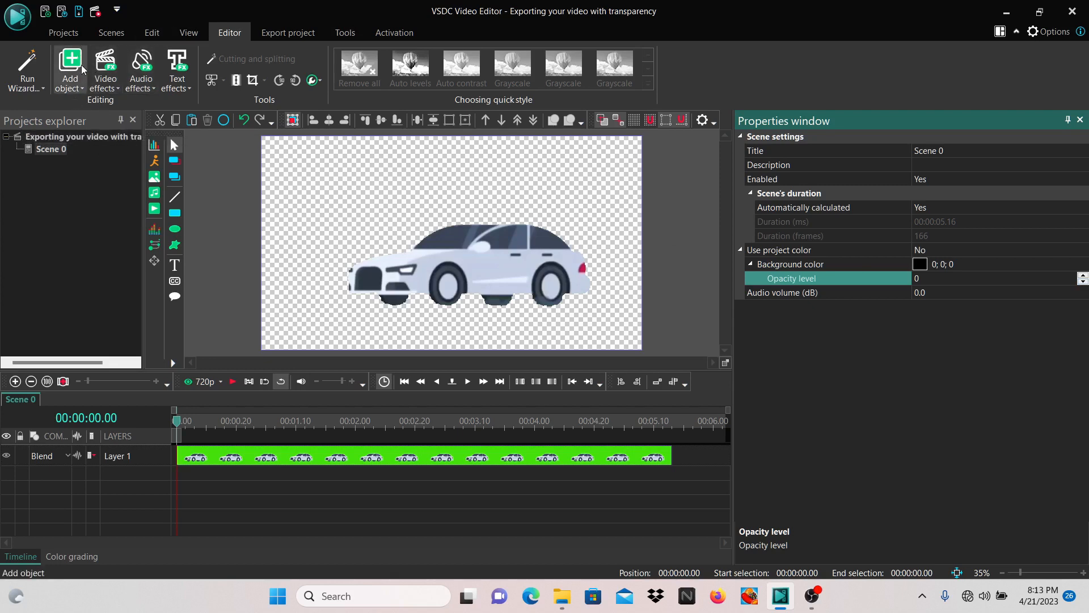
Step: Start exporting the project and change the video codec of the AVI H.264/AVC Ultra Quality profile to PNG lossless
{"action": "left_click", "coordinate": [63, 32]}
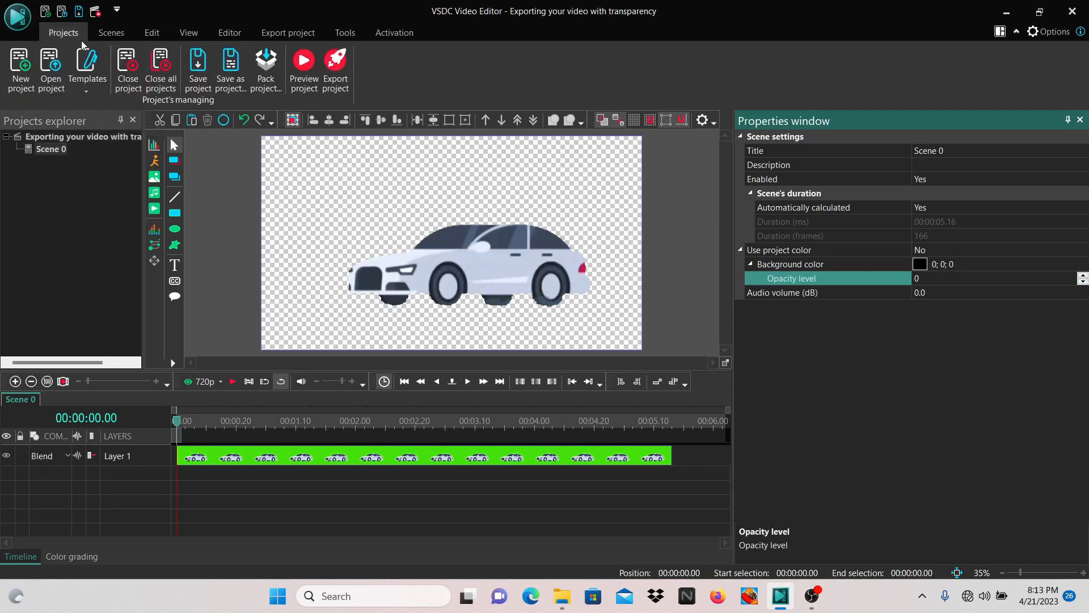
{"action": "left_click", "coordinate": [343, 69]}
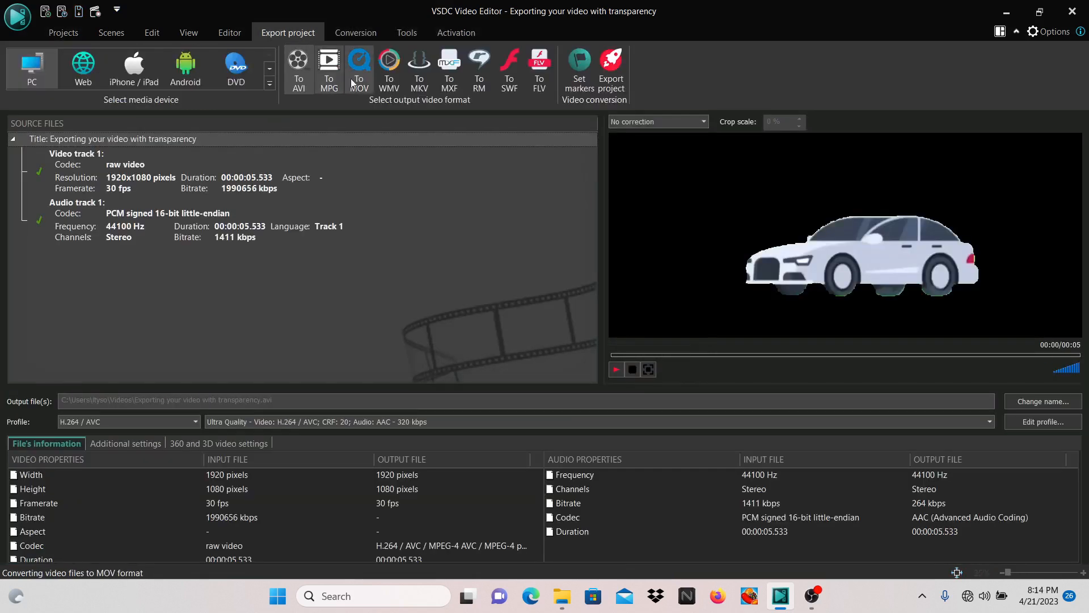
{"action": "left_click", "coordinate": [1045, 423]}
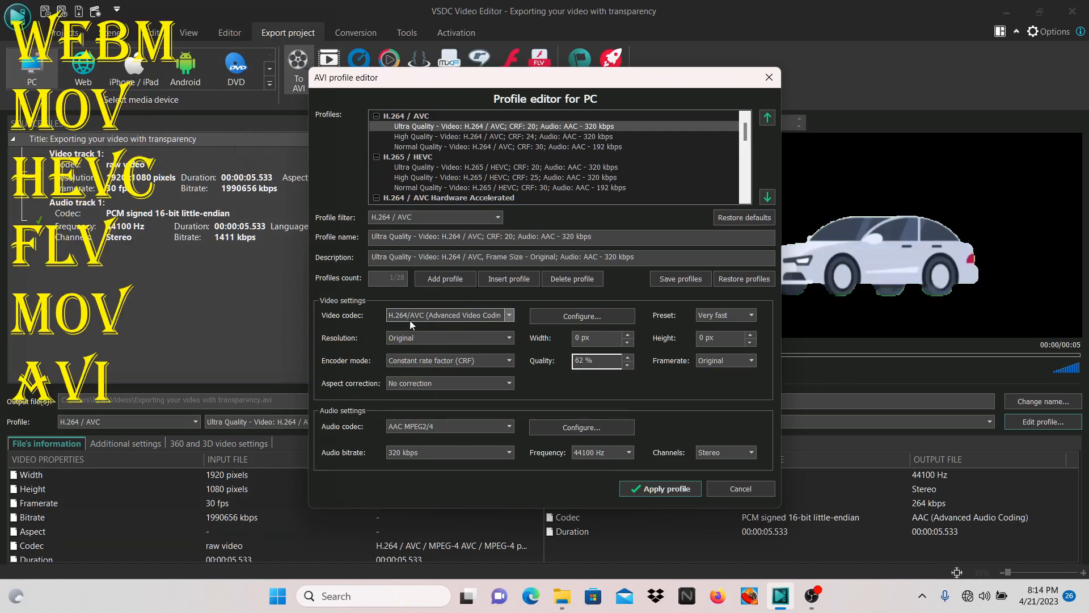
{"action": "left_click", "coordinate": [508, 315]}
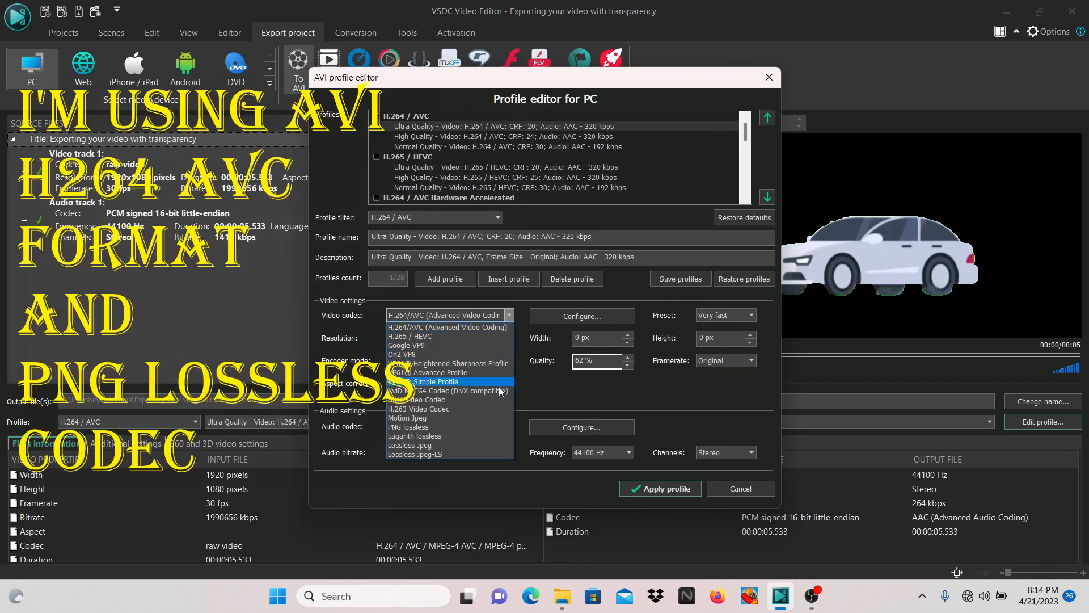
{"action": "left_click", "coordinate": [495, 427]}
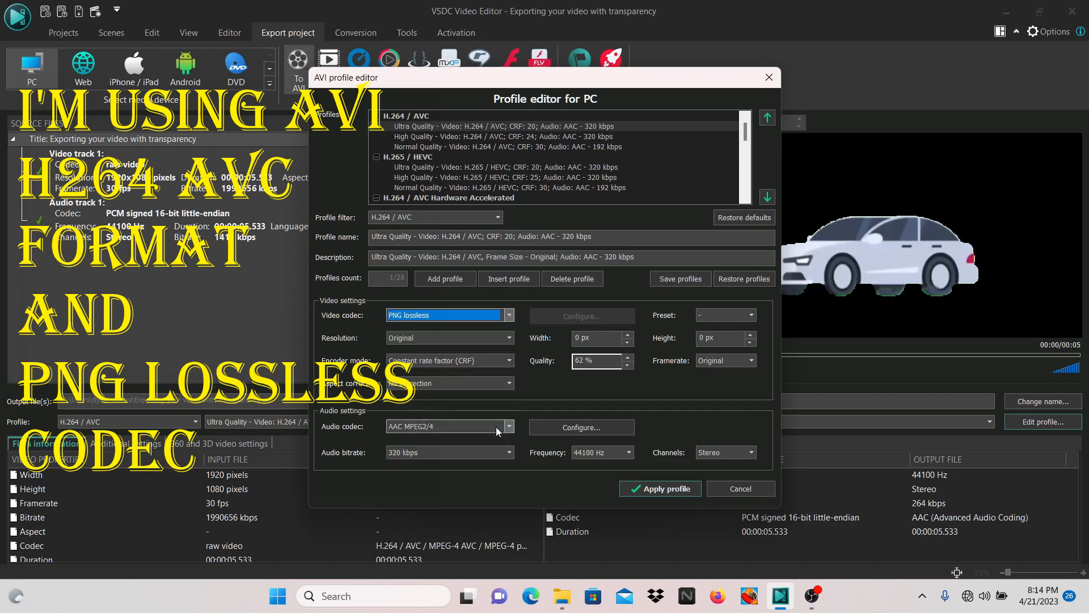
{"action": "left_click", "coordinate": [640, 491]}
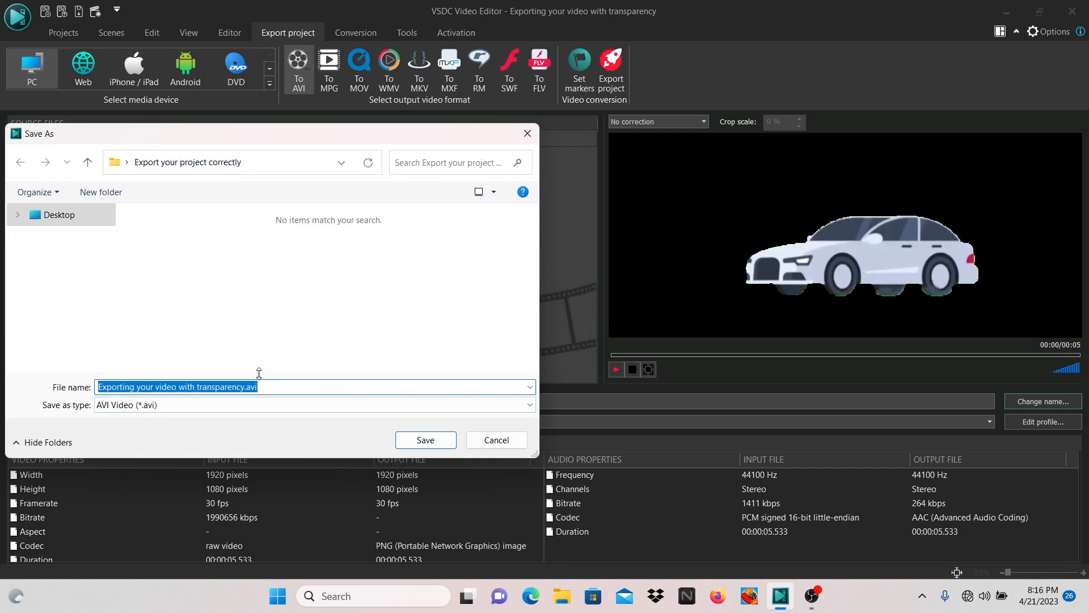
Step: Export the project as "Exporting your video with transparency.avi" in the "Export your project correctly" folder
{"action": "left_click", "coordinate": [424, 443]}
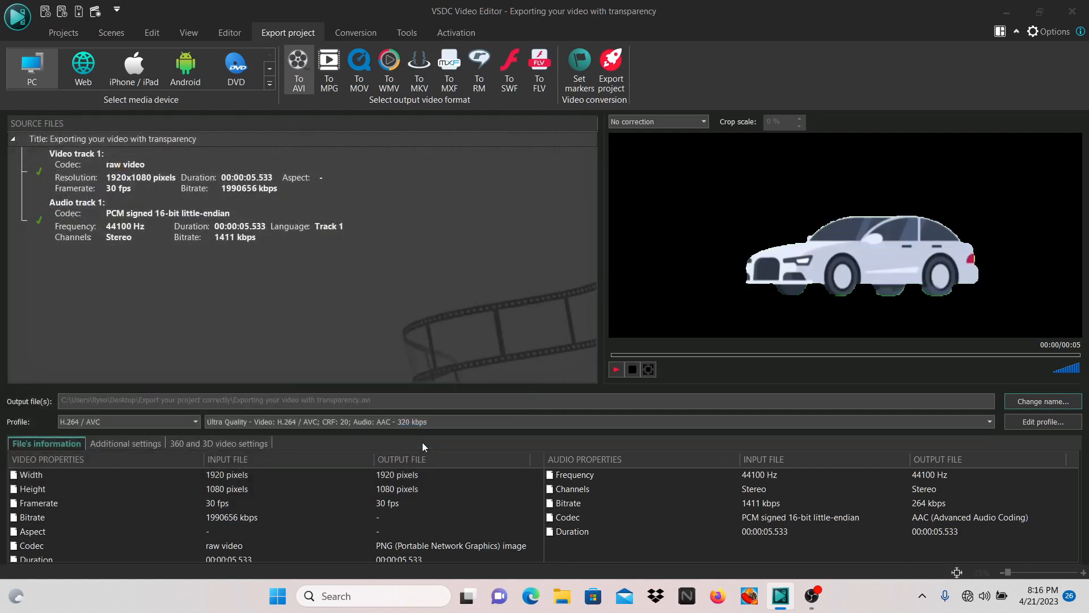
{"action": "left_click", "coordinate": [607, 73]}
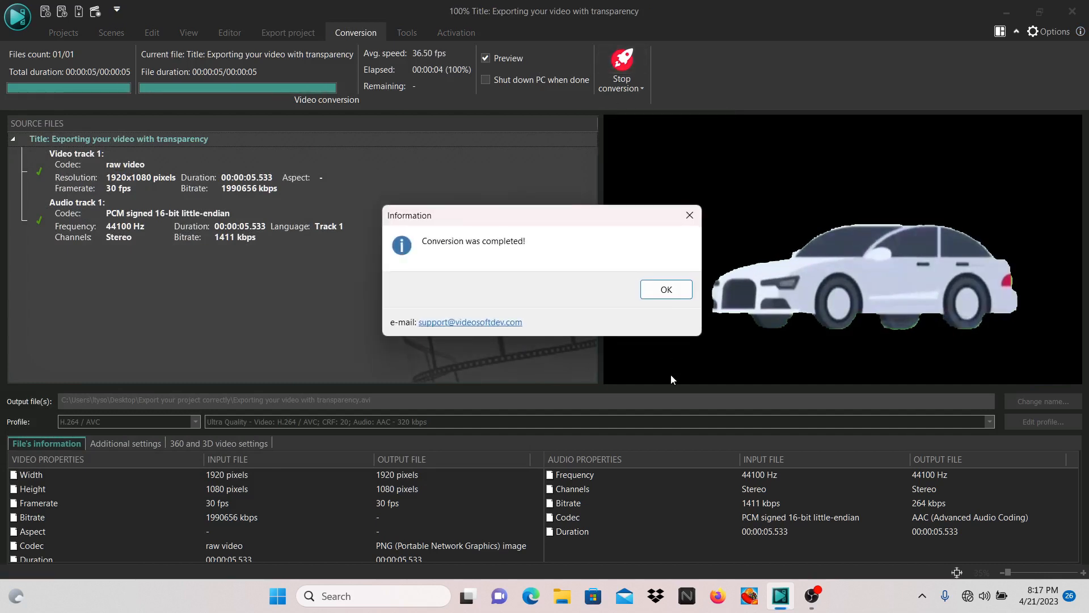
{"action": "left_click", "coordinate": [666, 289]}
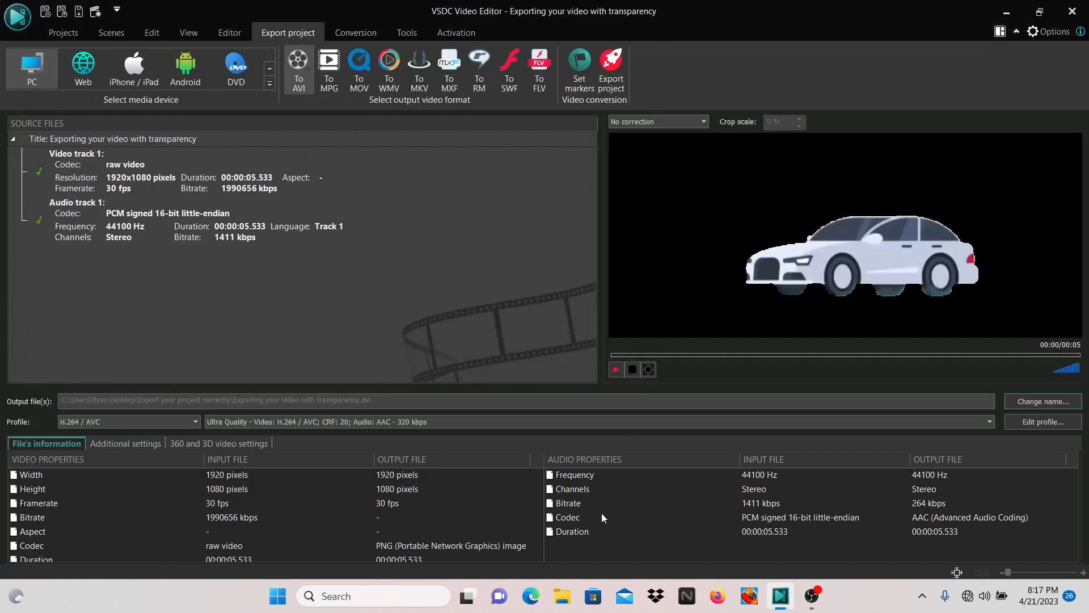
Step: Switch to File Explorer, play the exported AVI file in the default media player, and close the player
{"action": "left_click", "coordinate": [559, 599]}
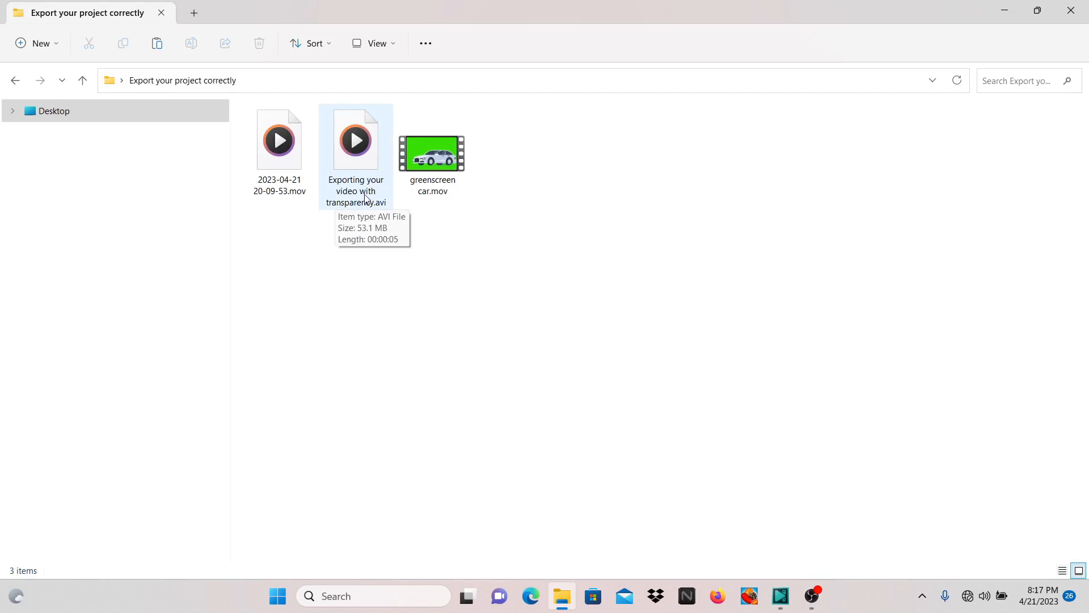
{"action": "double_click", "coordinate": [365, 156]}
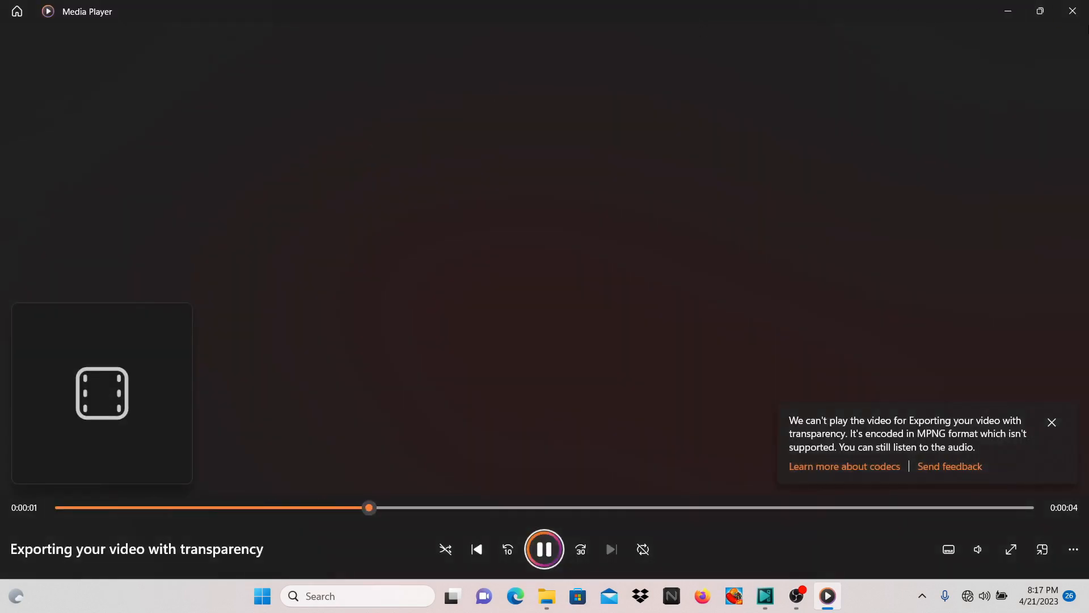
{"action": "left_click", "coordinate": [1072, 12]}
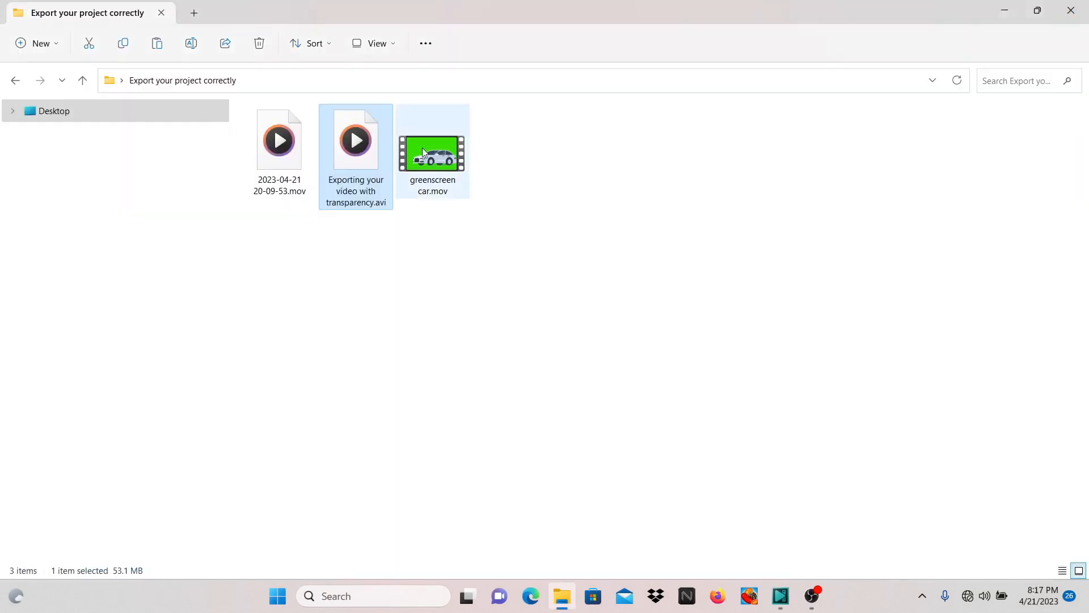
Step: Play "Exporting your video with transparency.avi" in VLC media player to check its background
{"action": "right_click", "coordinate": [360, 162]}
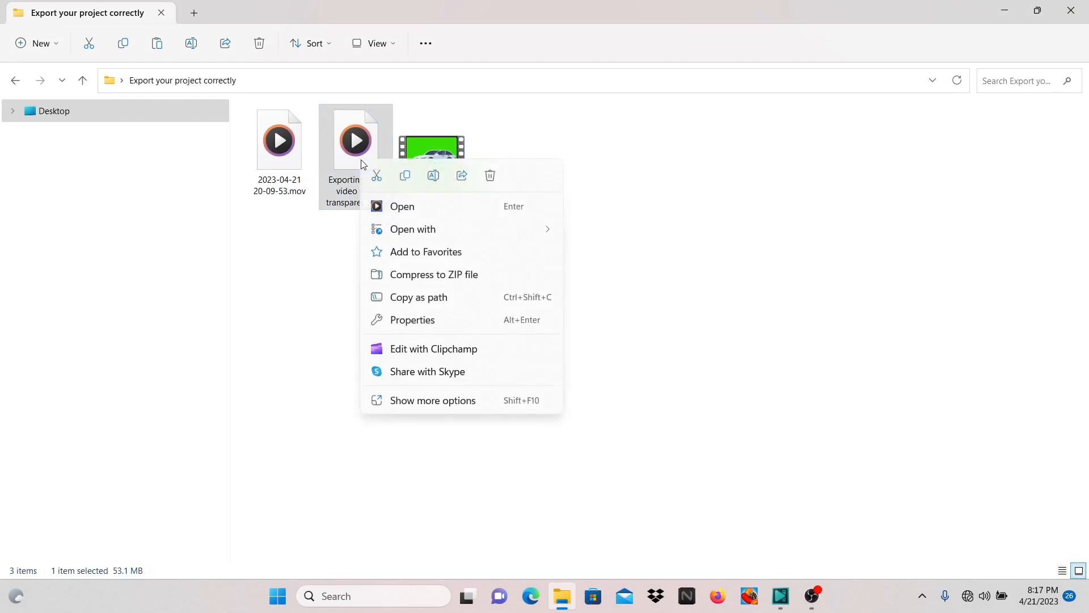
{"action": "mouse_move", "coordinate": [400, 231]}
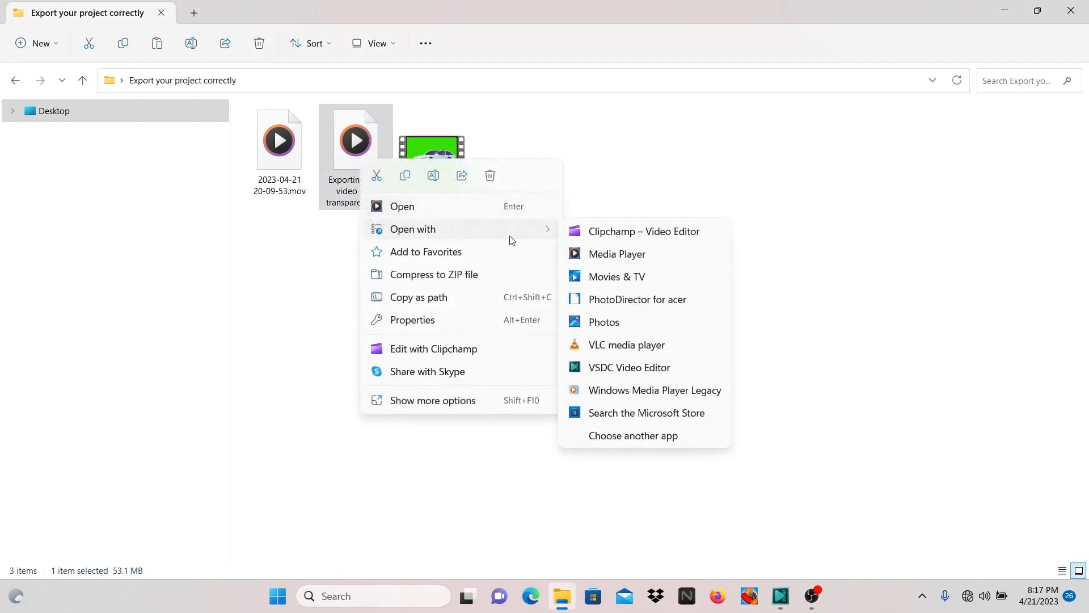
{"action": "left_click", "coordinate": [640, 350]}
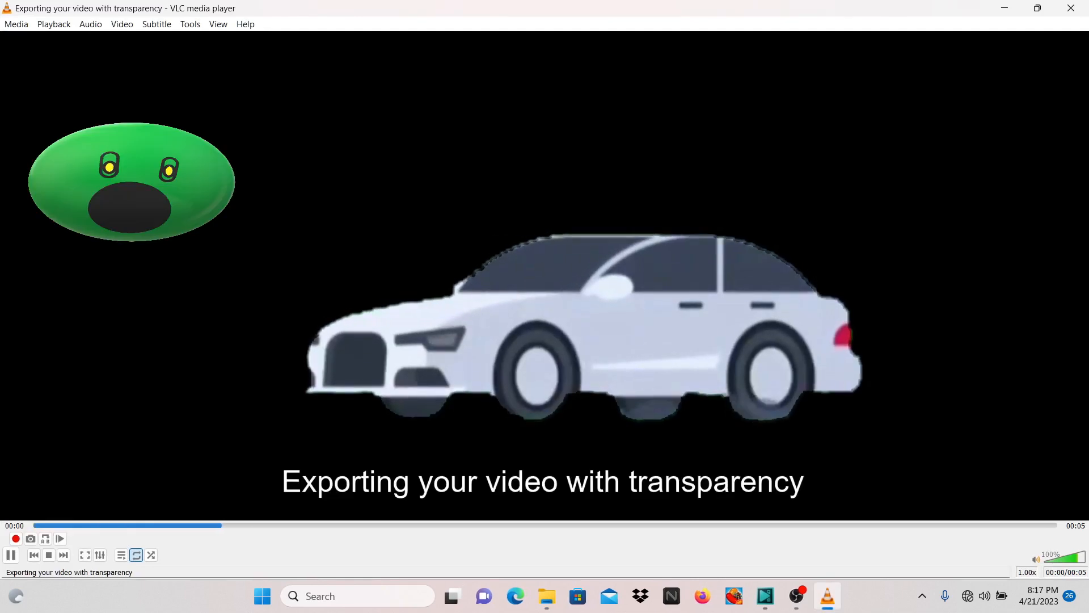
Step: Close VLC media player, switch to VSDC Video Editor, and delete the green-screen car video from the Scene 0 timeline
{"action": "left_click", "coordinate": [1071, 9]}
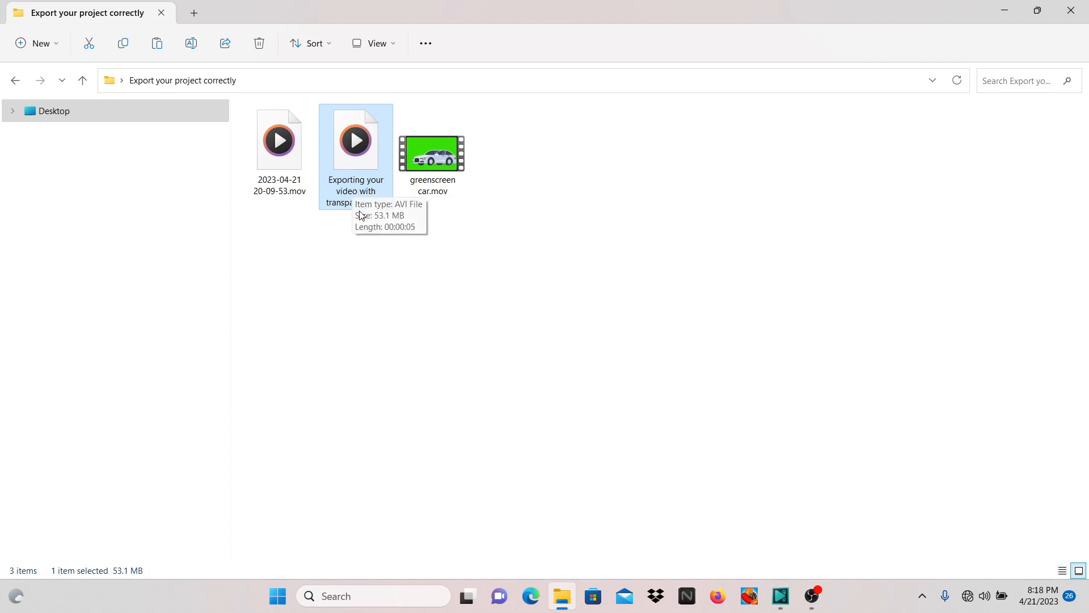
{"action": "left_click", "coordinate": [780, 598]}
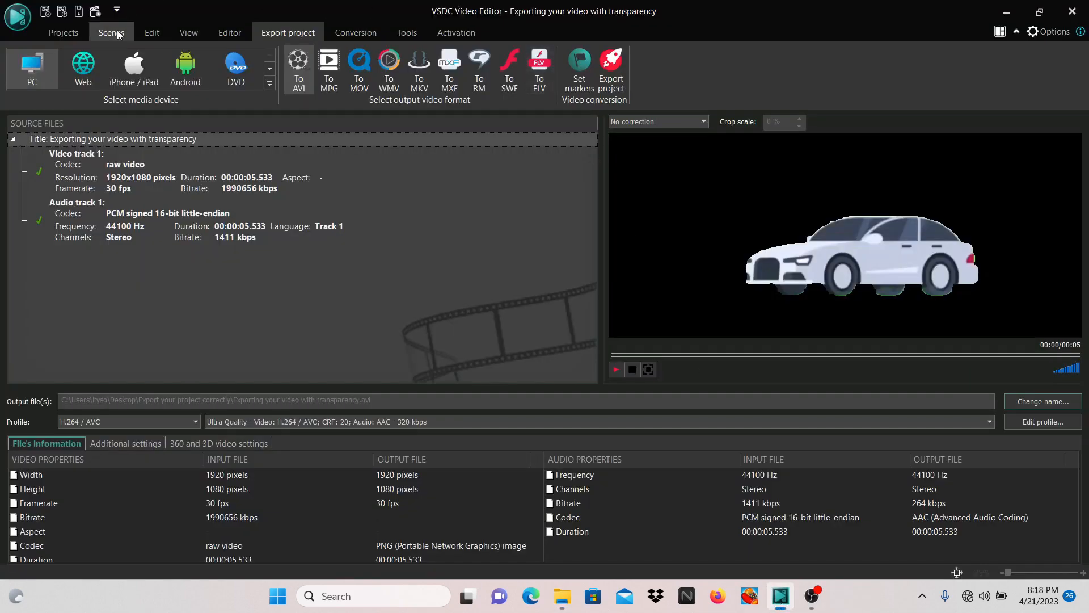
{"action": "left_click", "coordinate": [62, 34]}
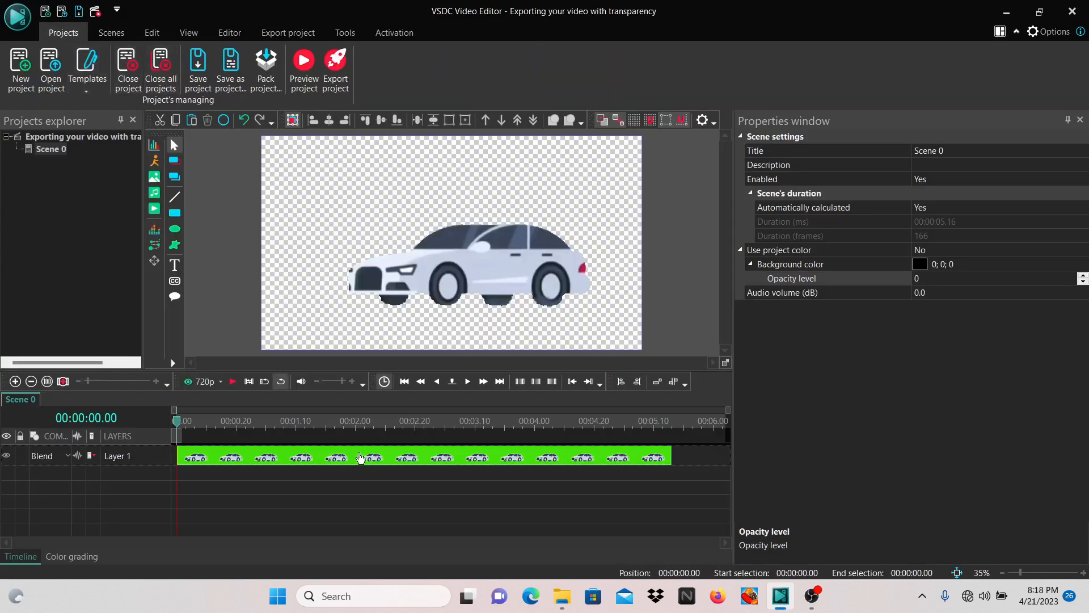
{"action": "left_click", "coordinate": [361, 457]}
{"action": "right_click", "coordinate": [361, 457]}
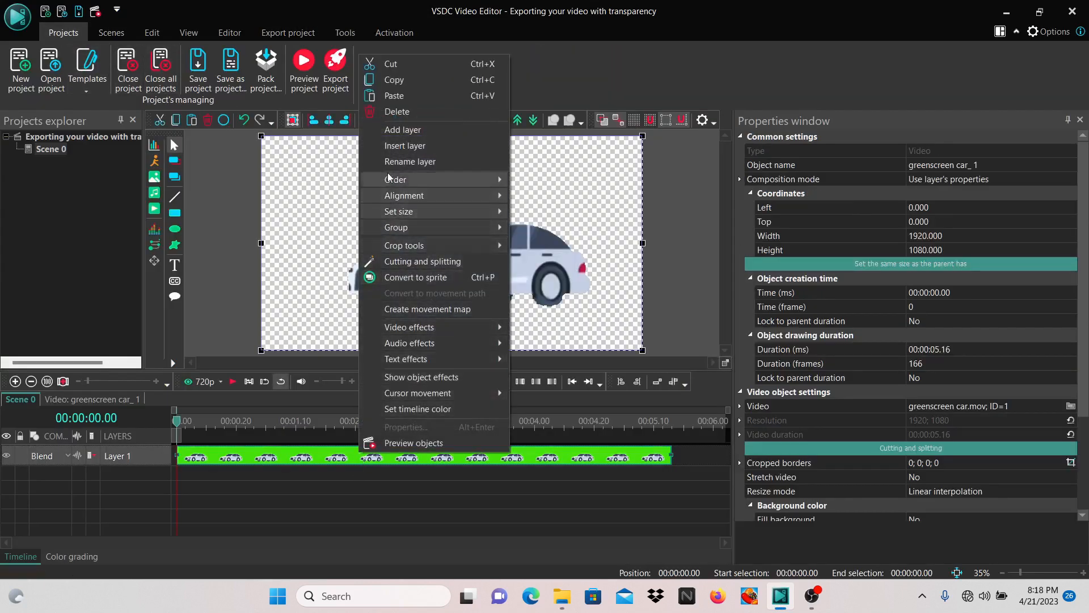
{"action": "left_click", "coordinate": [367, 109]}
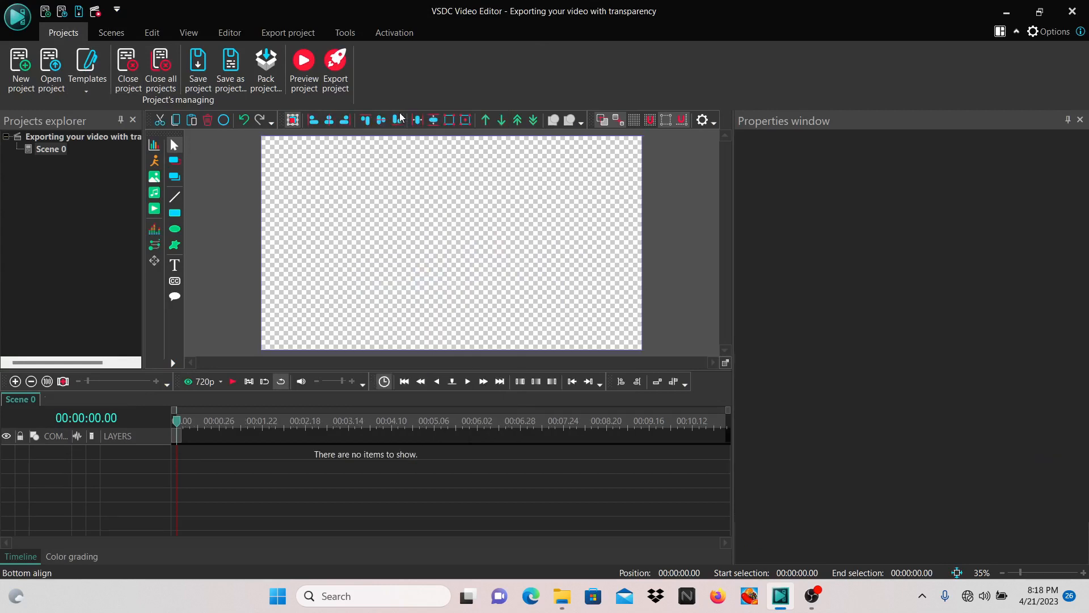
Step: Copy "Exporting your video with transparency.avi" in File Explorer and paste it into the empty scene in VSDC Video Editor
{"action": "left_click", "coordinate": [561, 598]}
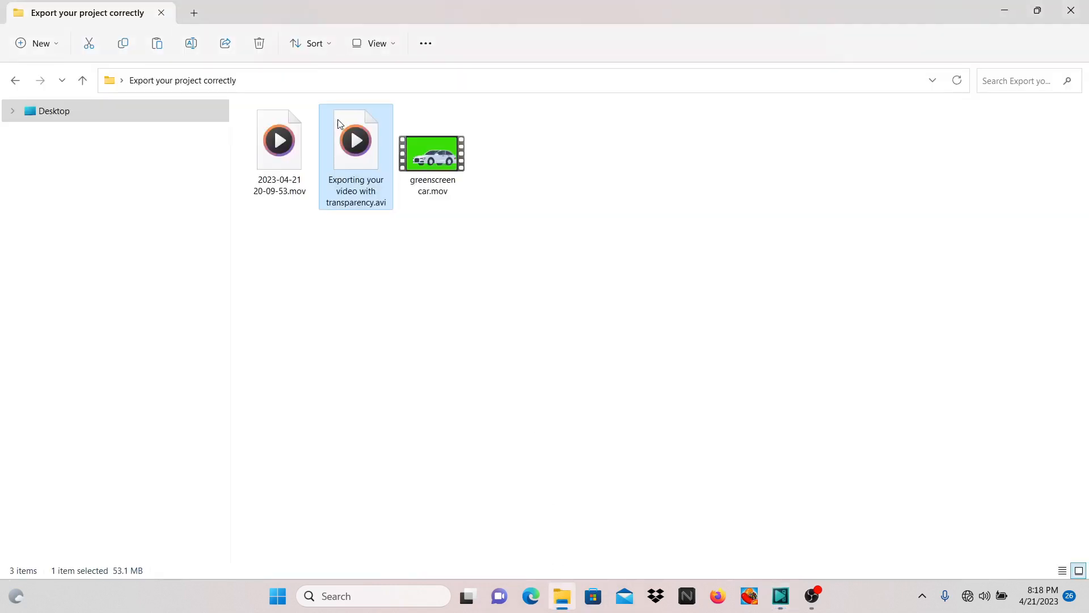
{"action": "right_click", "coordinate": [357, 150]}
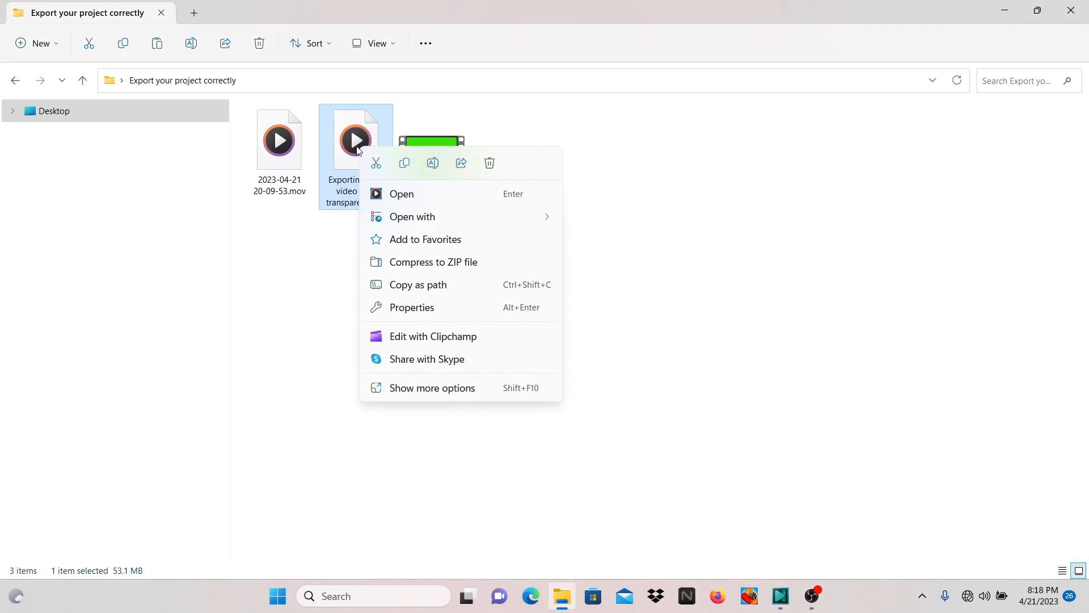
{"action": "left_click", "coordinate": [411, 162]}
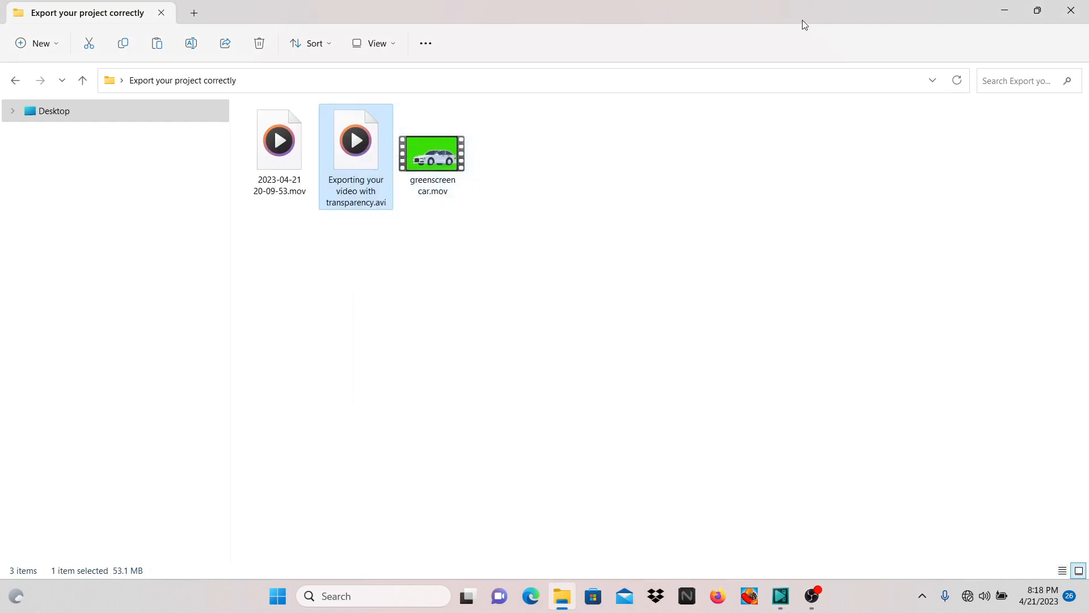
{"action": "left_click", "coordinate": [1008, 11]}
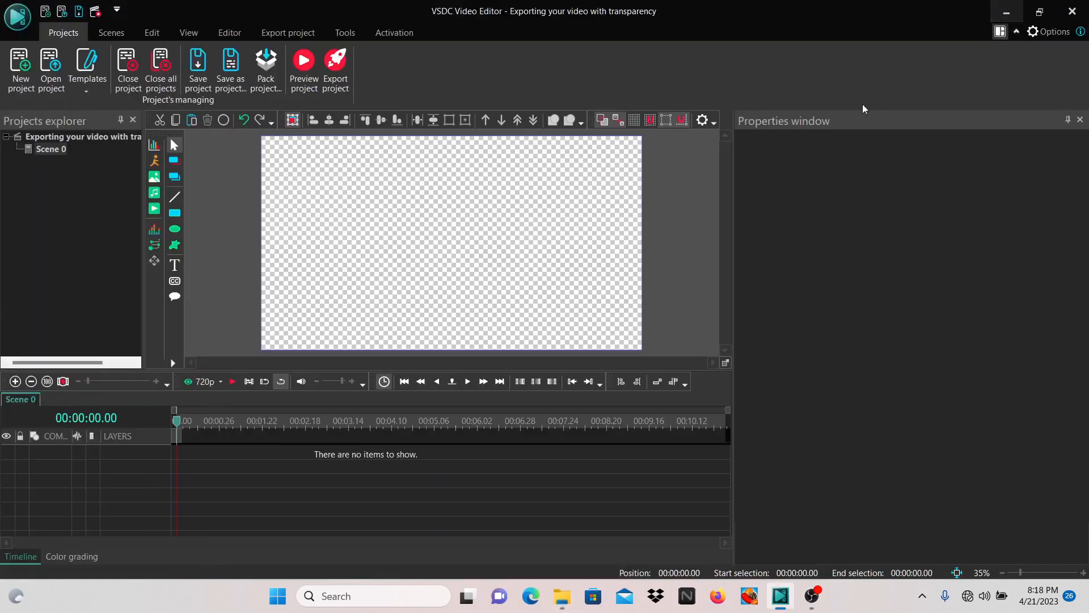
{"action": "right_click", "coordinate": [453, 246]}
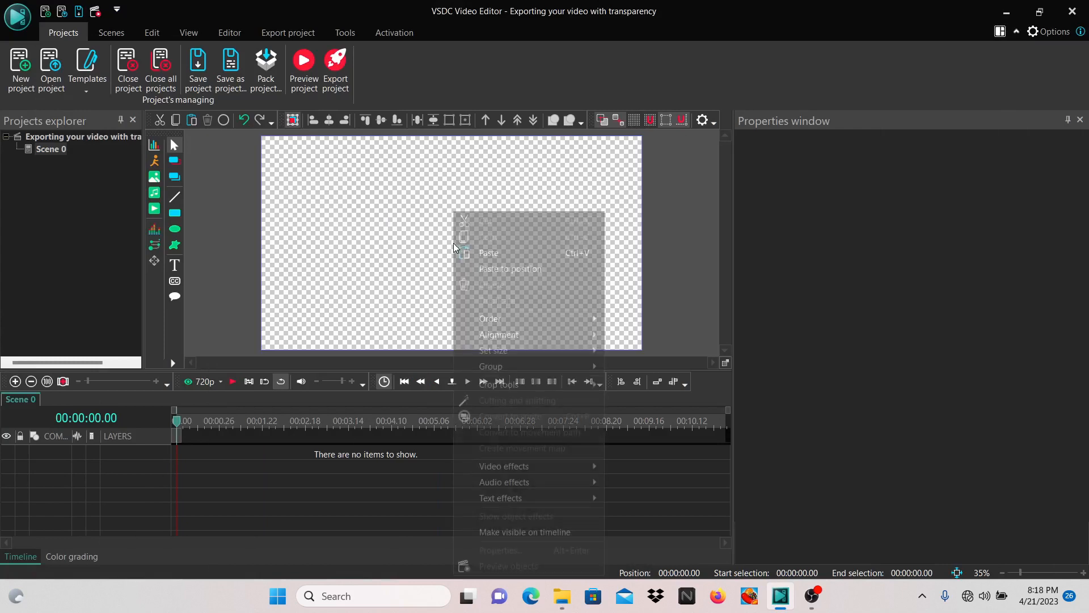
{"action": "left_click", "coordinate": [480, 253]}
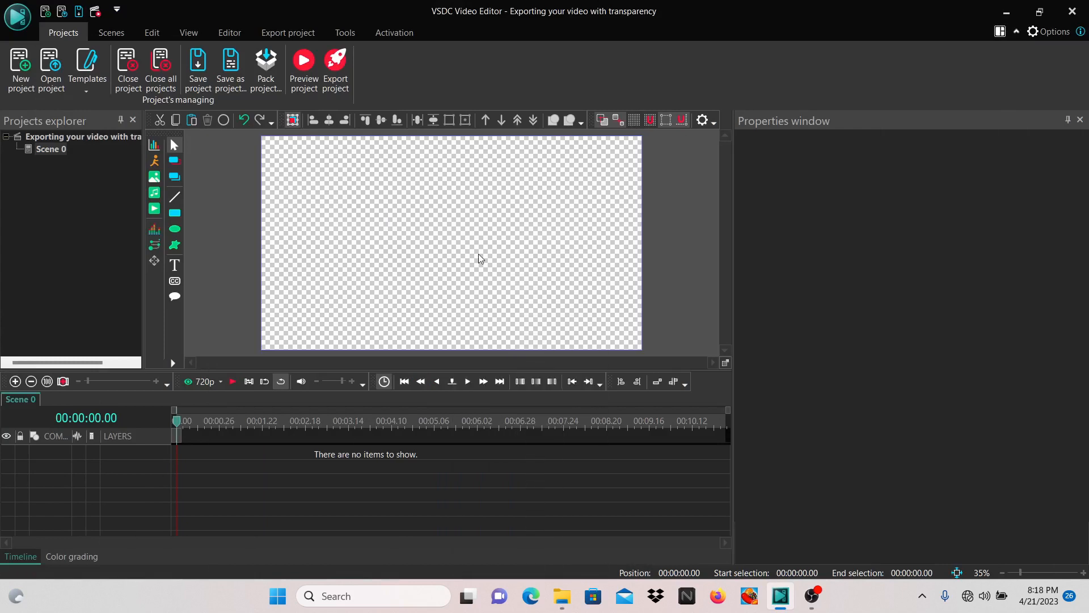